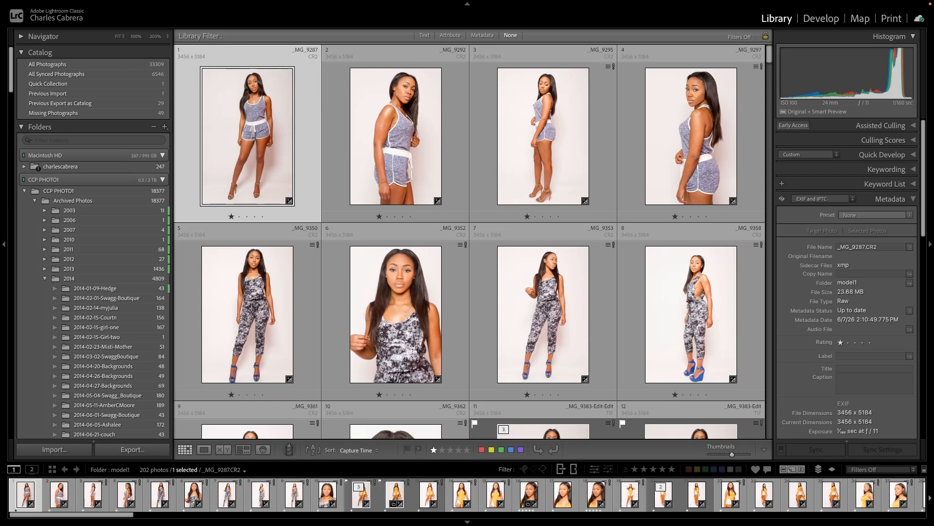
Show the catalog's location in Finder from the general catalog settings and locate its Previews.lrdata and Smart Previews.lrdata files
key("super+alt+comma")
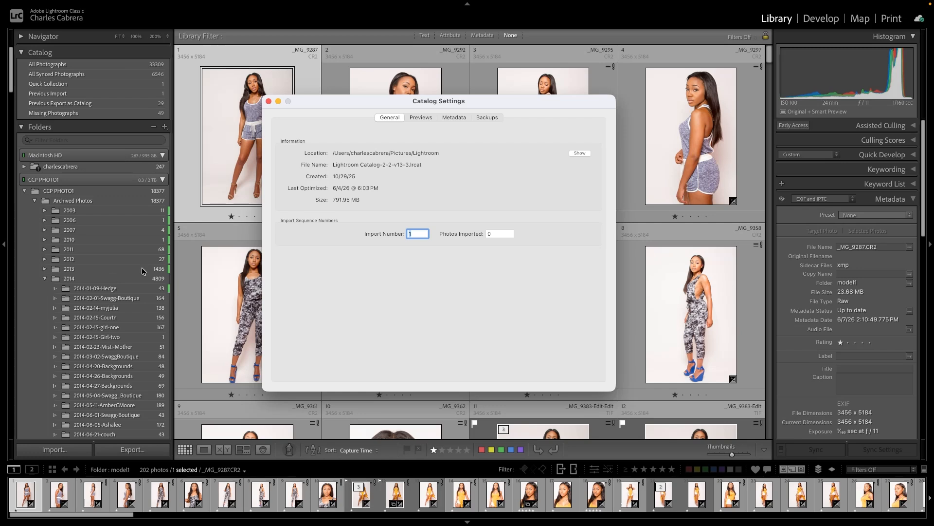
left_click(388, 120)
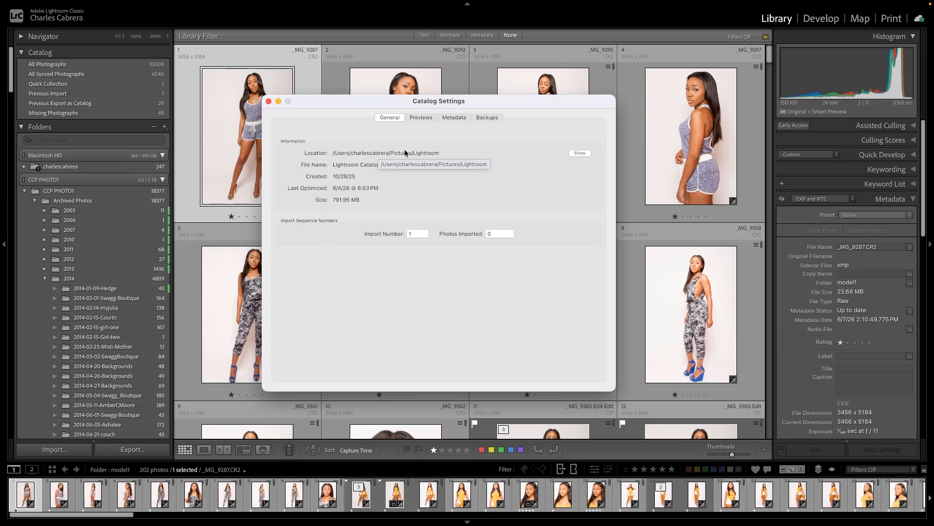
left_click(580, 153)
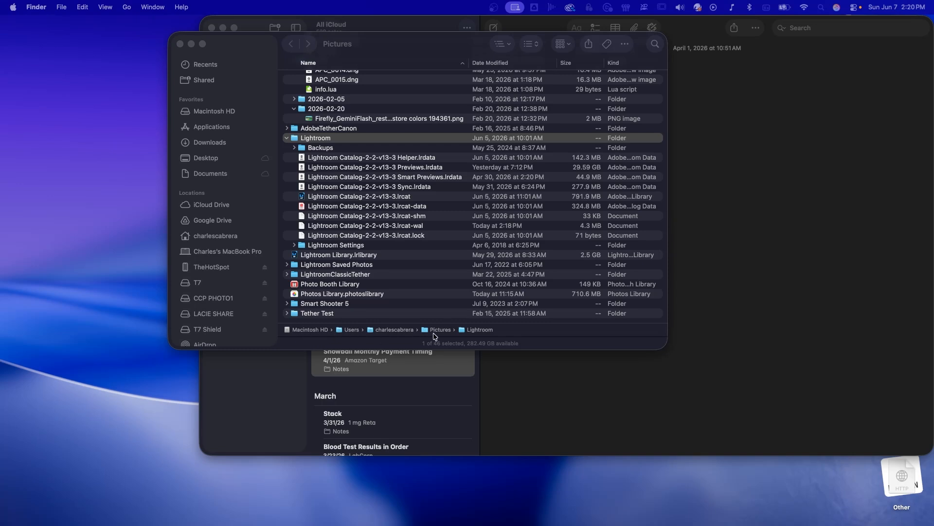
left_click(347, 169)
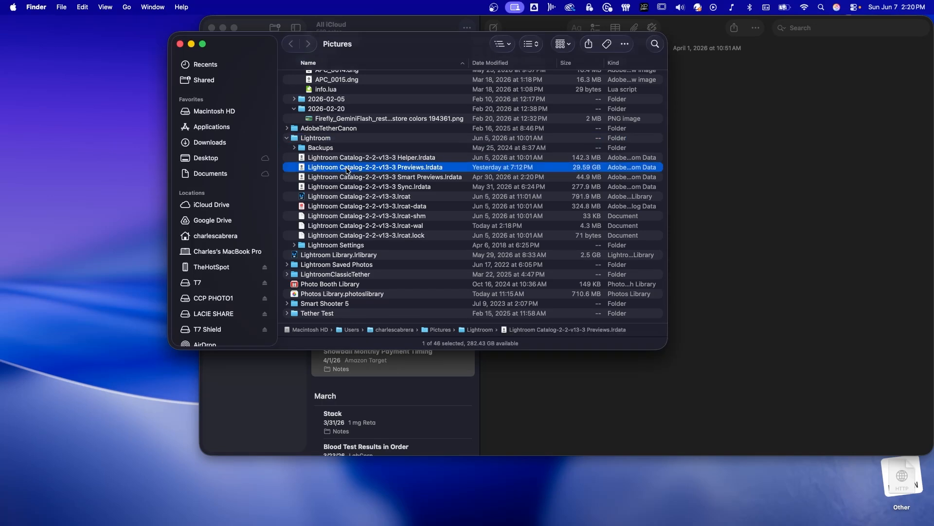
left_click(355, 179)
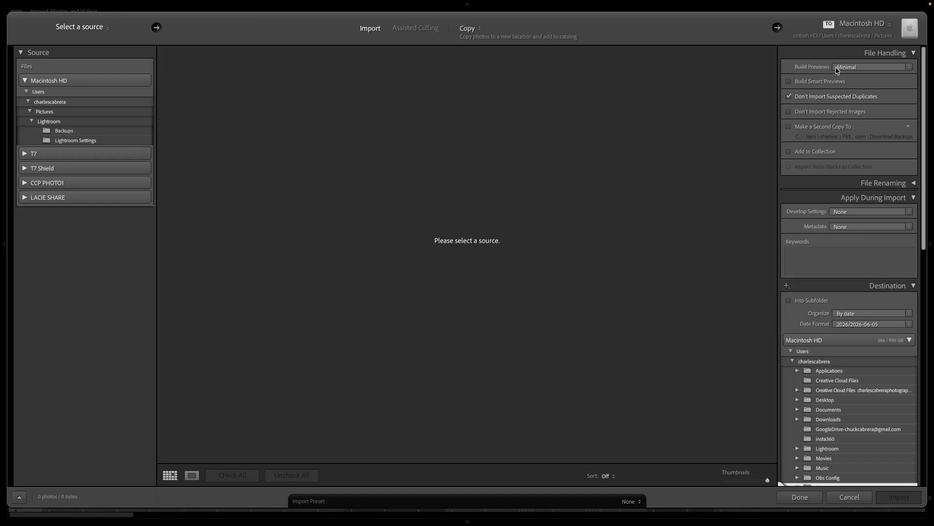
Review the Build Previews choices for importing photos and the smart preview status of photo _MG_9287
left_click(869, 68)
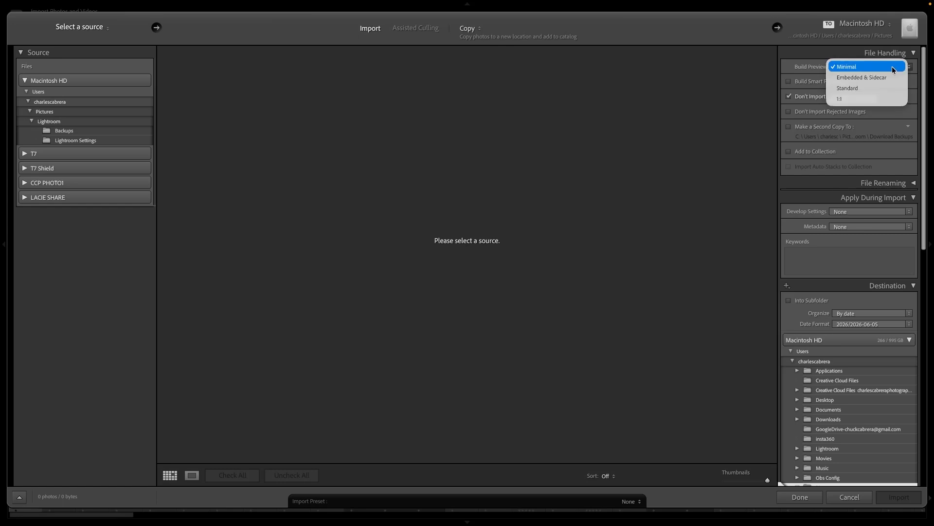
left_click(893, 68)
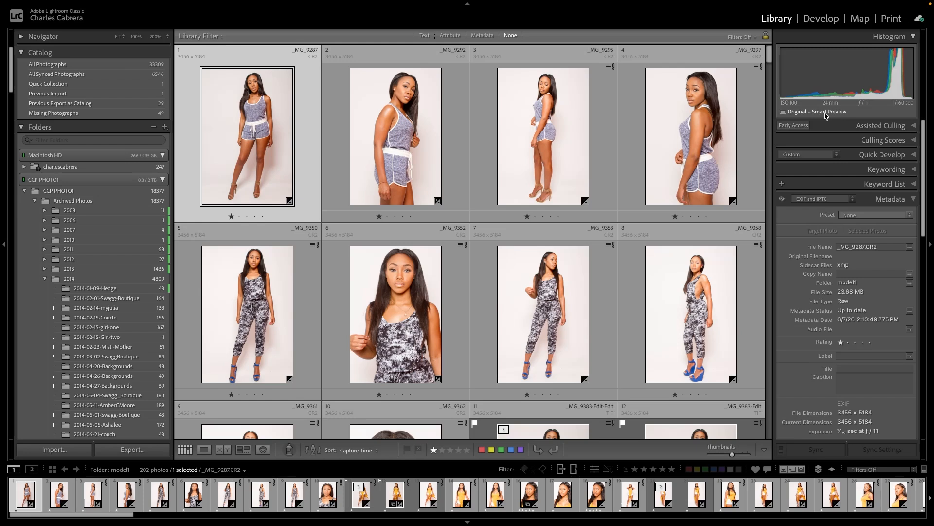
mouse_move(870, 111)
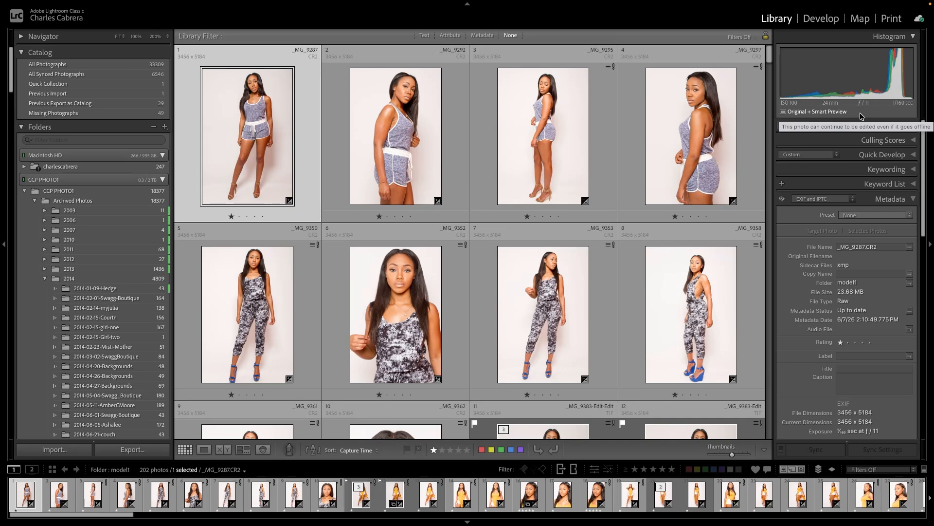
key("ctrl+shift+i")
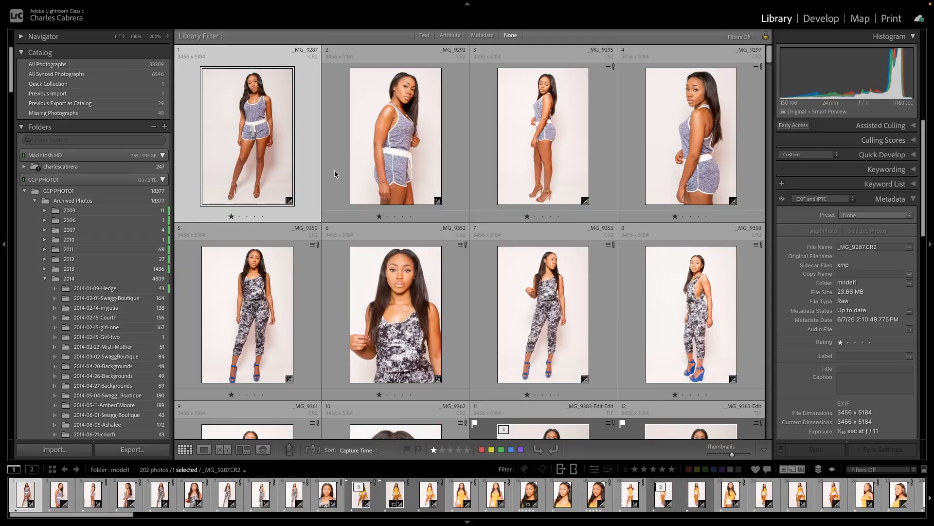
Build 1:1 previews for the three photos from _MG_9292 through _MG_9297
left_click(335, 174)
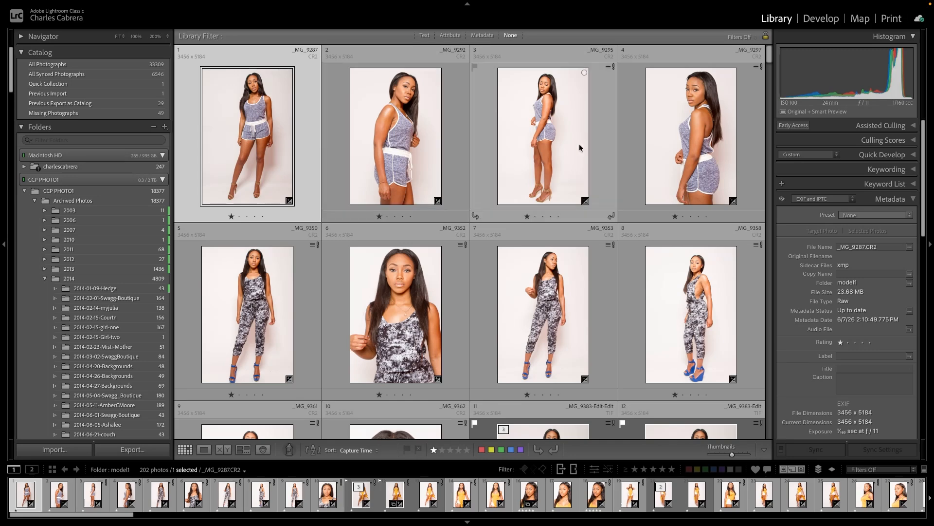
left_click(636, 145, "shift")
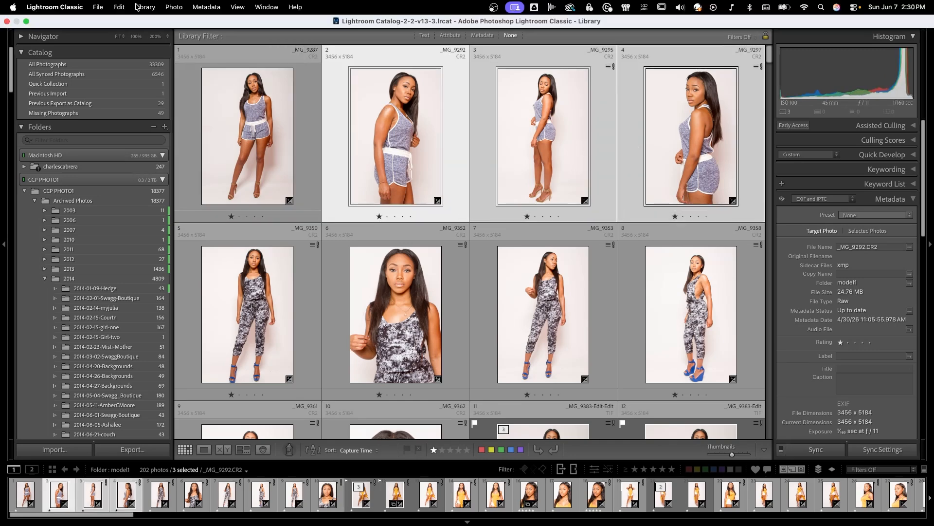
left_click(145, 6)
mouse_move(180, 346)
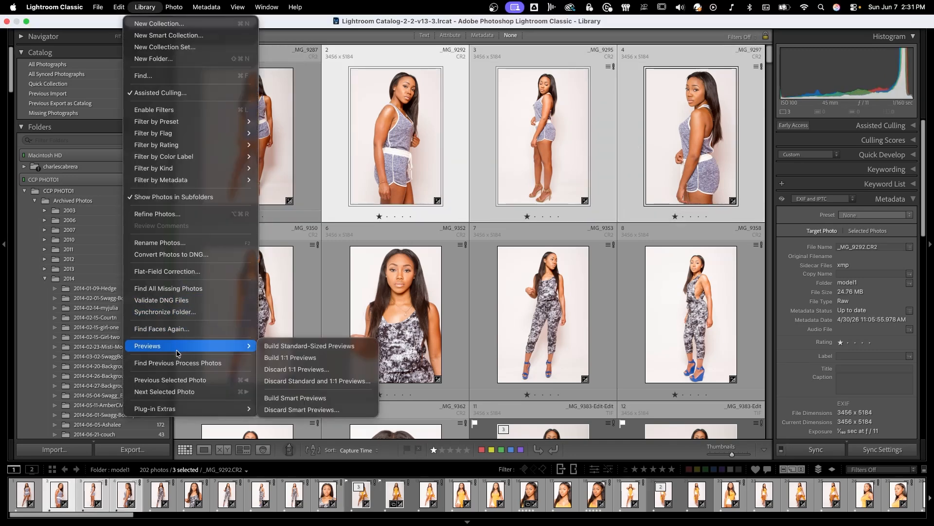
left_click(277, 358)
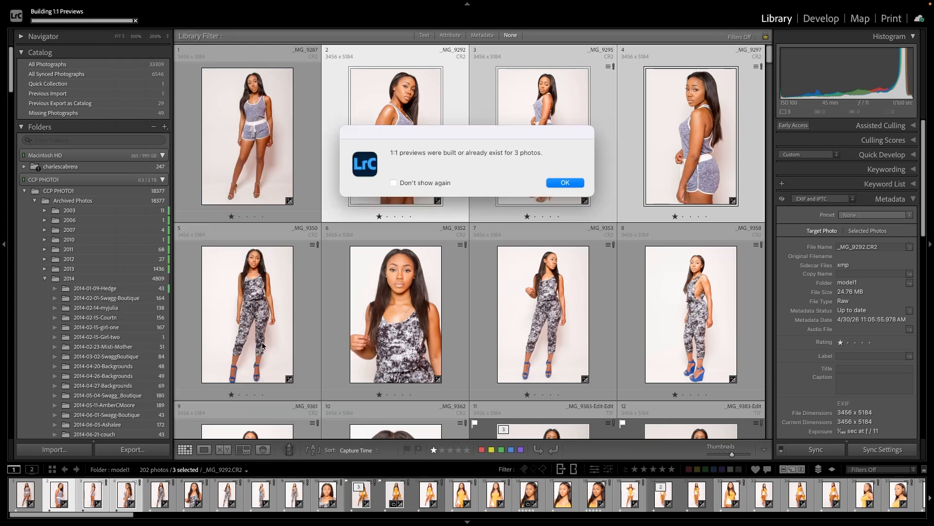
left_click(568, 182)
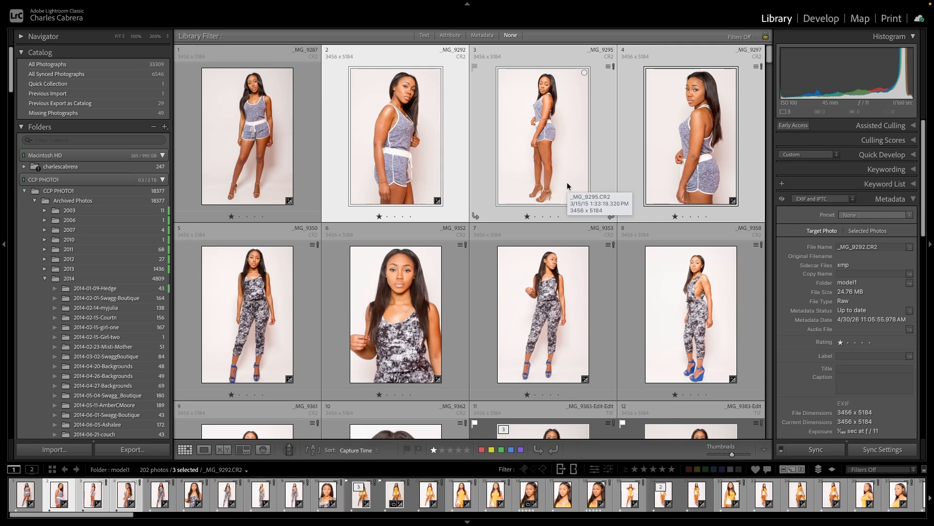
Review the preview cache and 1:1 preview discard options in the catalog settings
key("super+alt+comma")
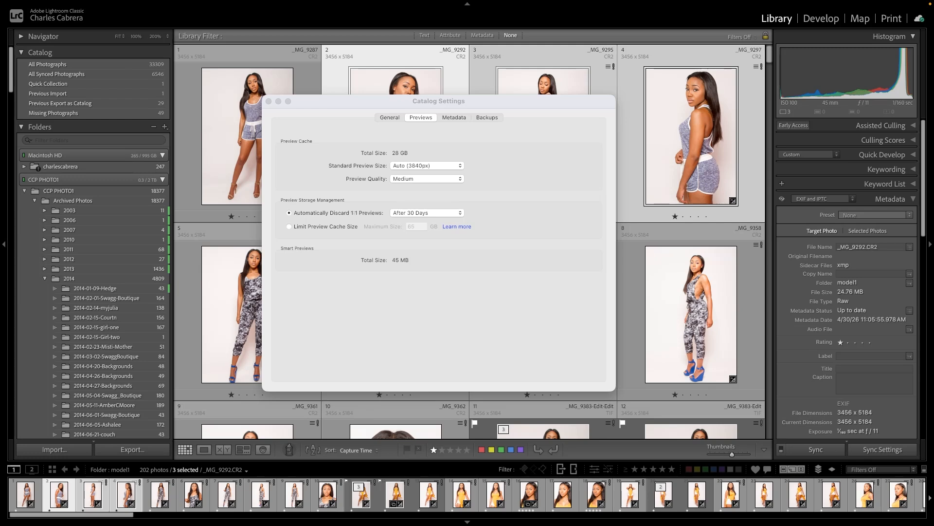
left_click(268, 101)
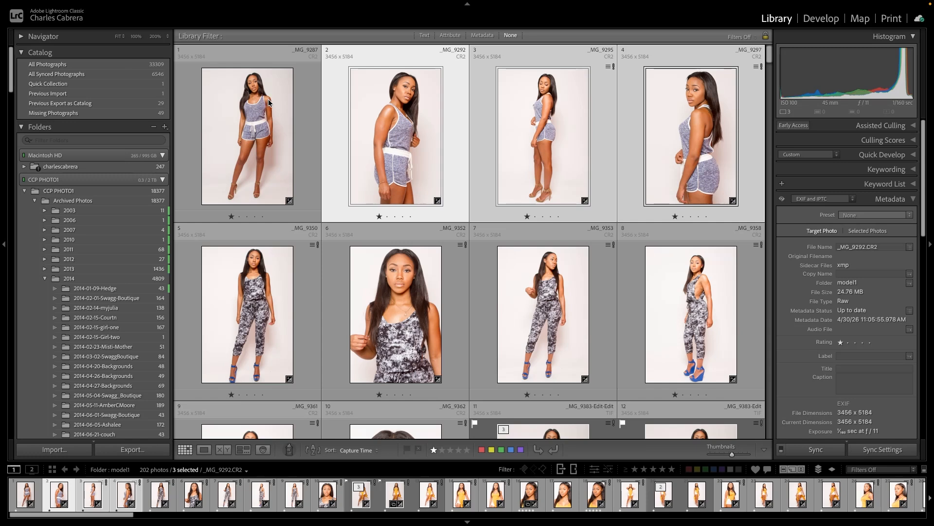
Build smart previews for the three photos from _MG_9352 through _MG_9358
left_click(336, 315)
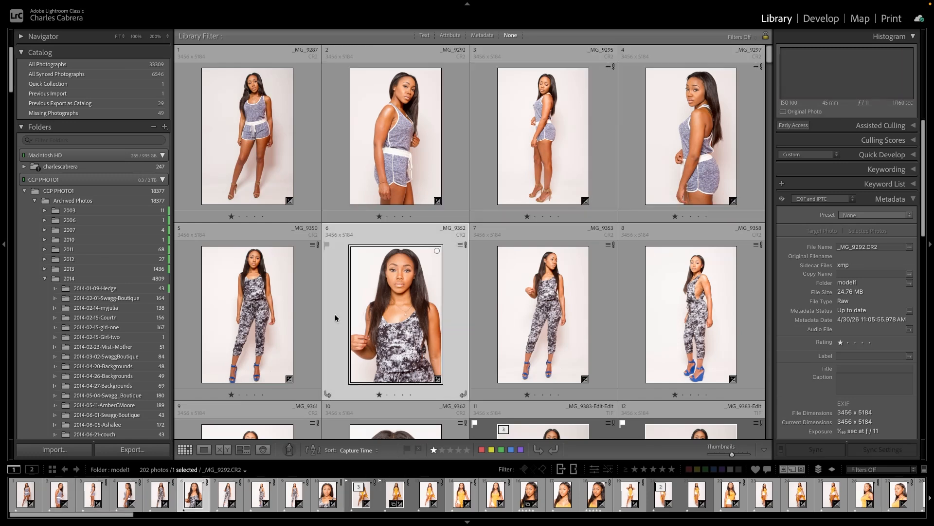
left_click(628, 304, "shift")
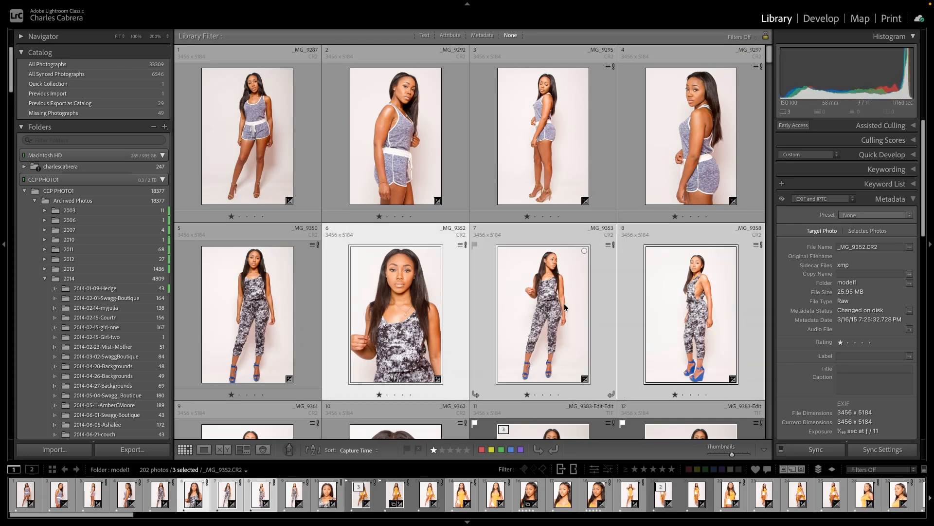
left_click(140, 7)
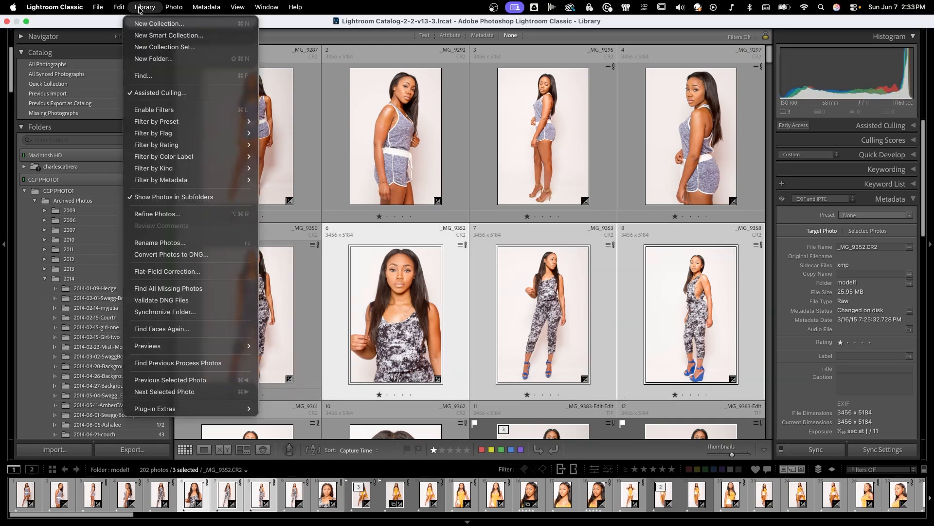
mouse_move(202, 344)
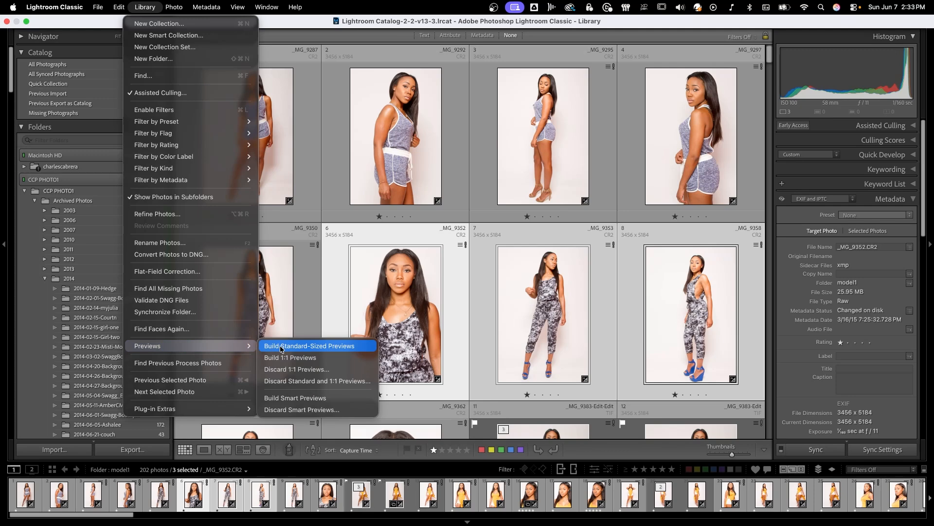
left_click(288, 400)
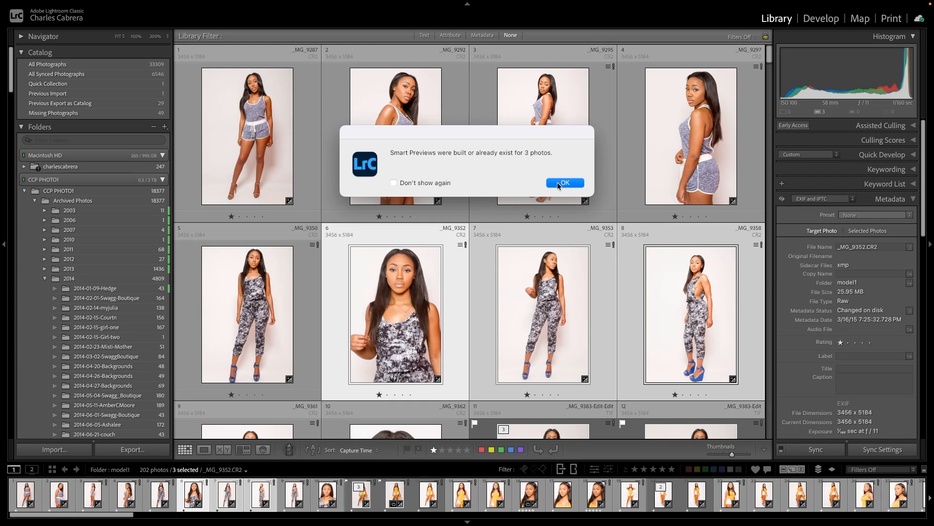
left_click(558, 184)
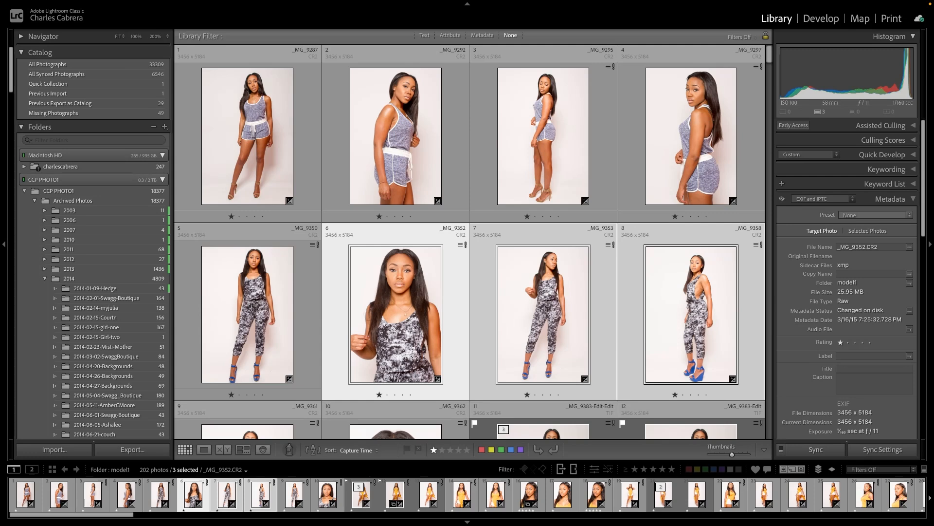
Discard the smart previews of the three selected photos, _MG_9352 through _MG_9358
mouse_move(102, 2)
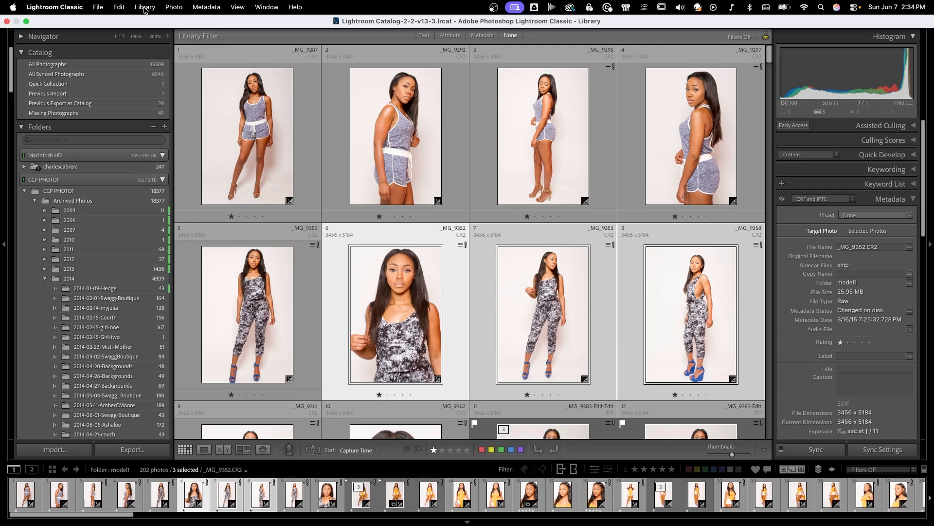
left_click(143, 9)
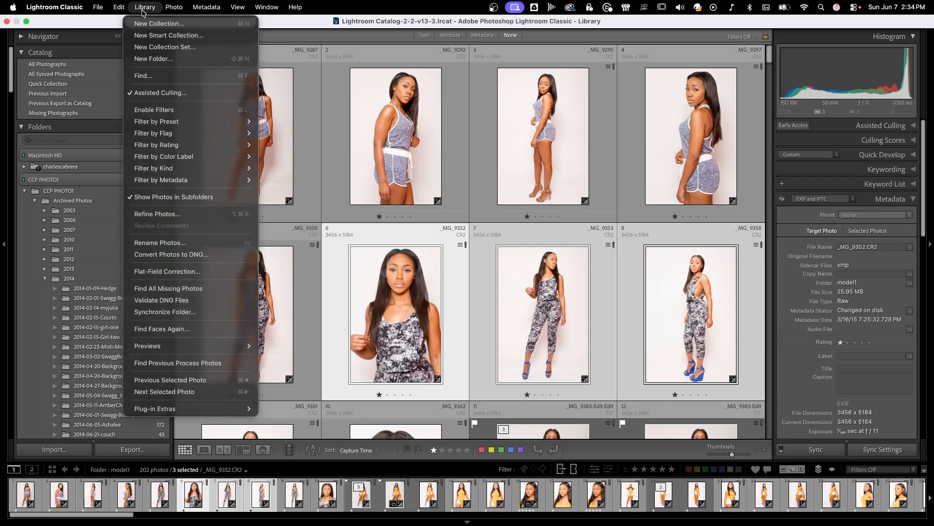
mouse_move(205, 346)
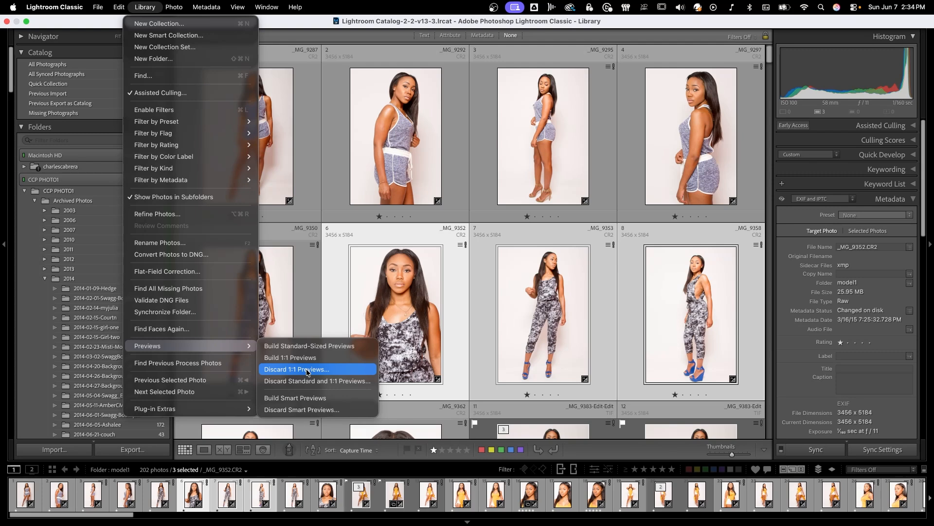
left_click(303, 409)
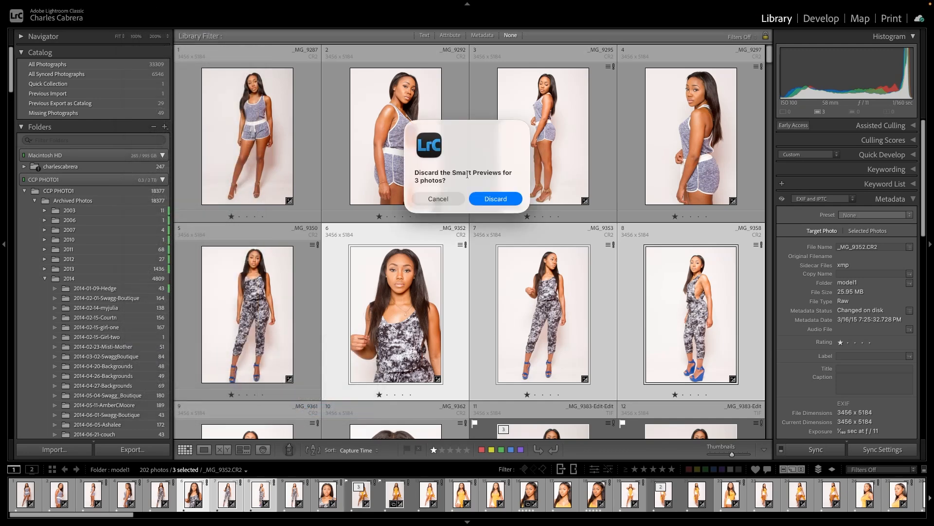
left_click(497, 197)
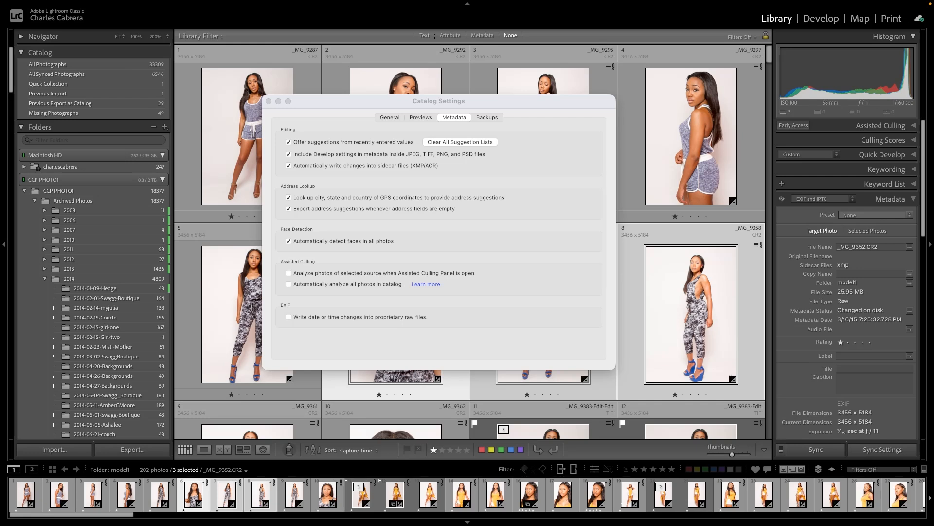
Turn automatic writing of changes into sidecar files (XMP/ACR) off and back on in the catalog's metadata settings
left_click(289, 166)
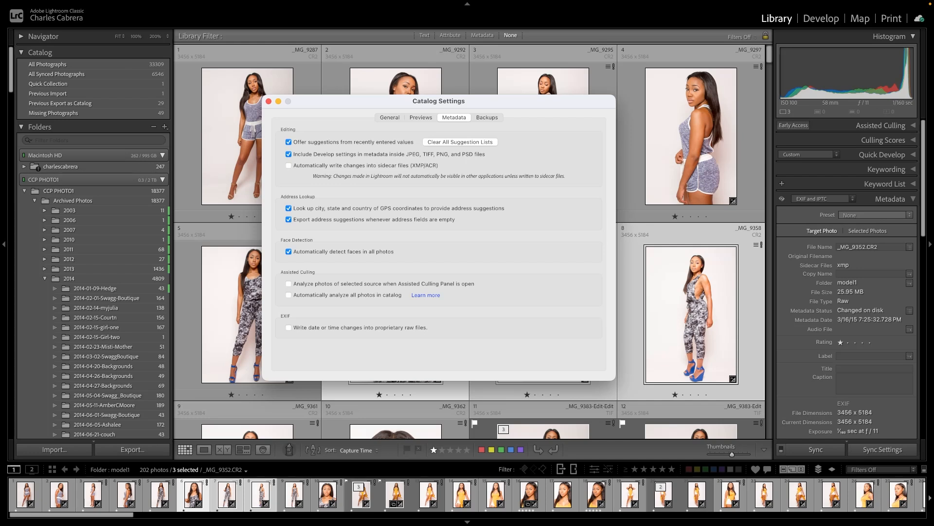
left_click(288, 165)
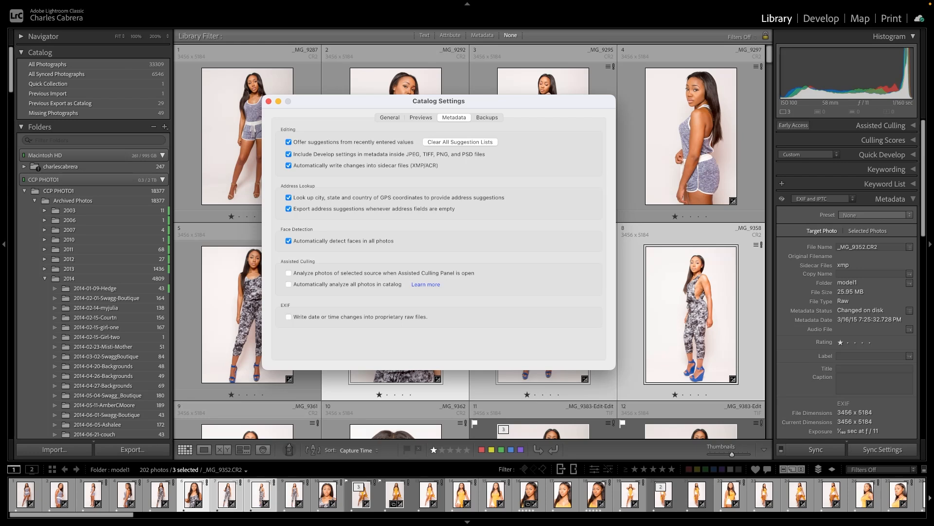
Review the catalog's backup settings and the available choices for how often to back it up
left_click(487, 118)
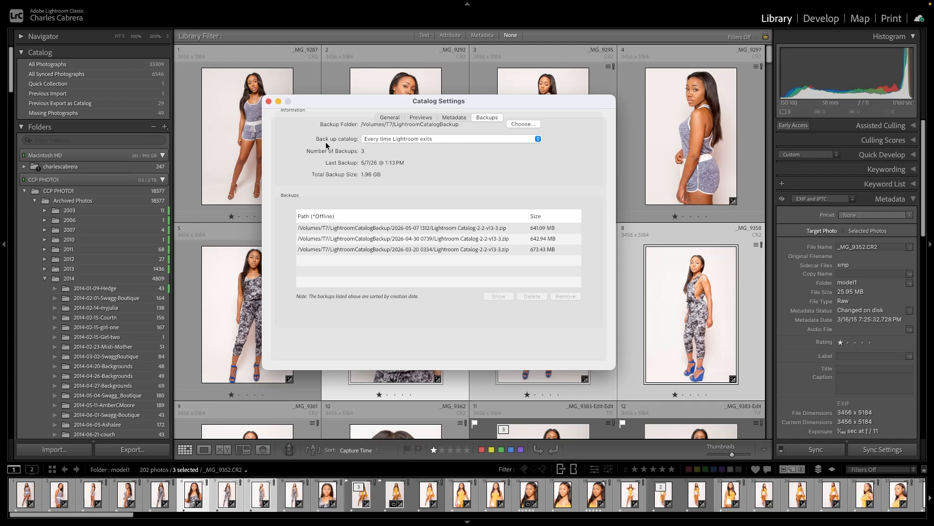
left_click(538, 140)
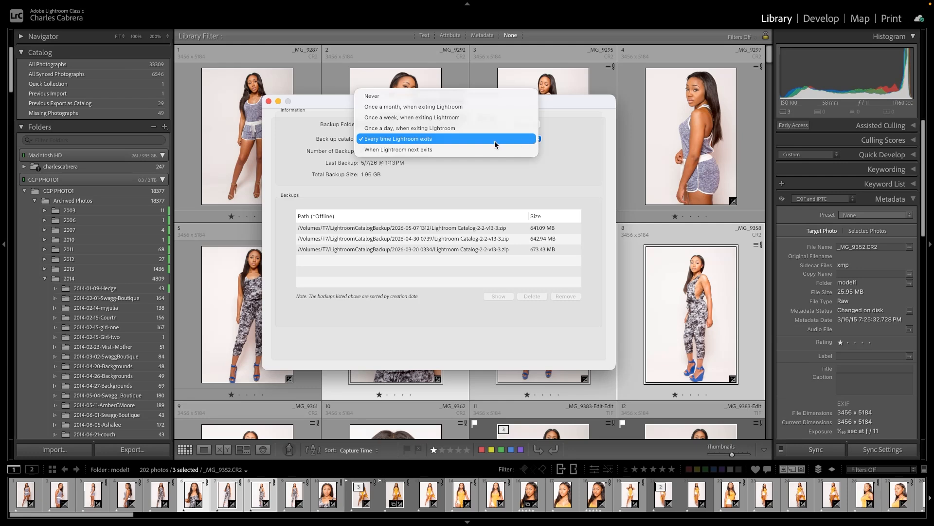
left_click(571, 138)
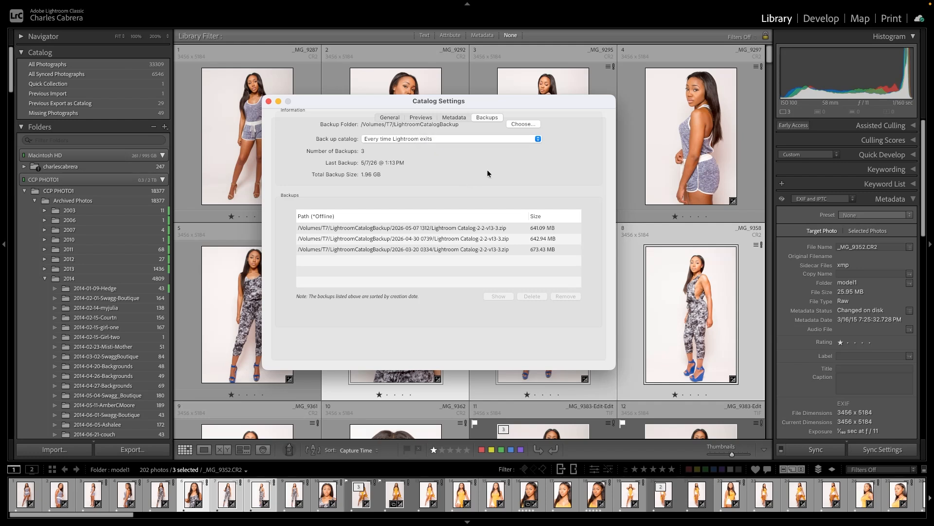
Switch to Google Drive and open its preferences
left_click(533, 9)
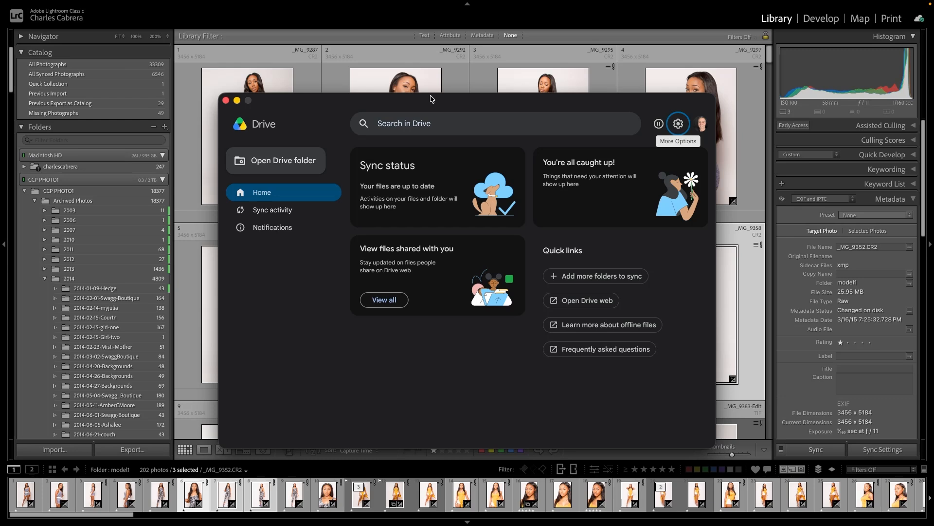
left_click(678, 124)
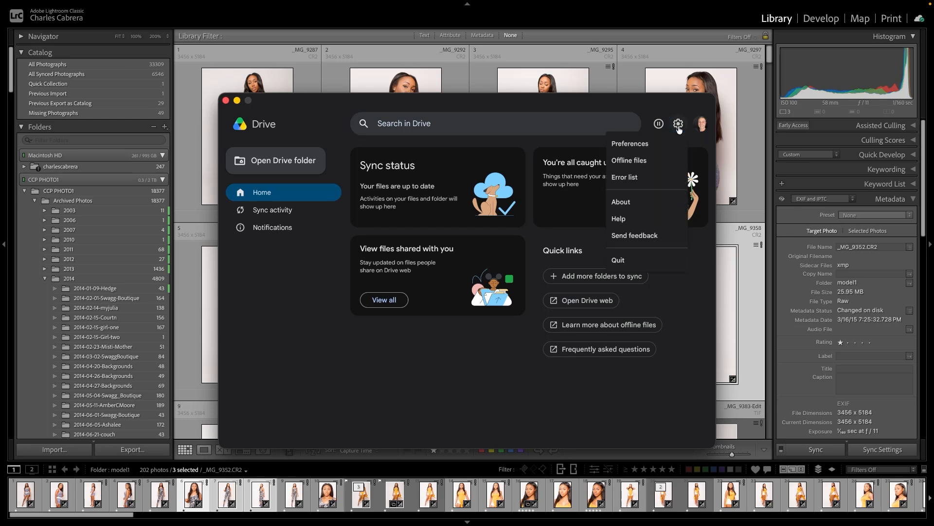
left_click(635, 142)
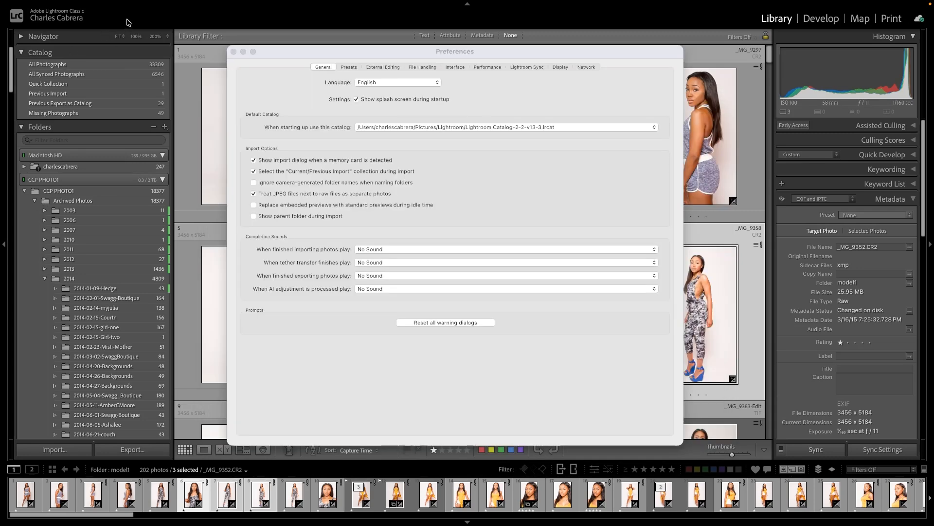
Switch to Lightroom Classic's general preferences and review the choices for which catalog to use at startup
mouse_move(83, 4)
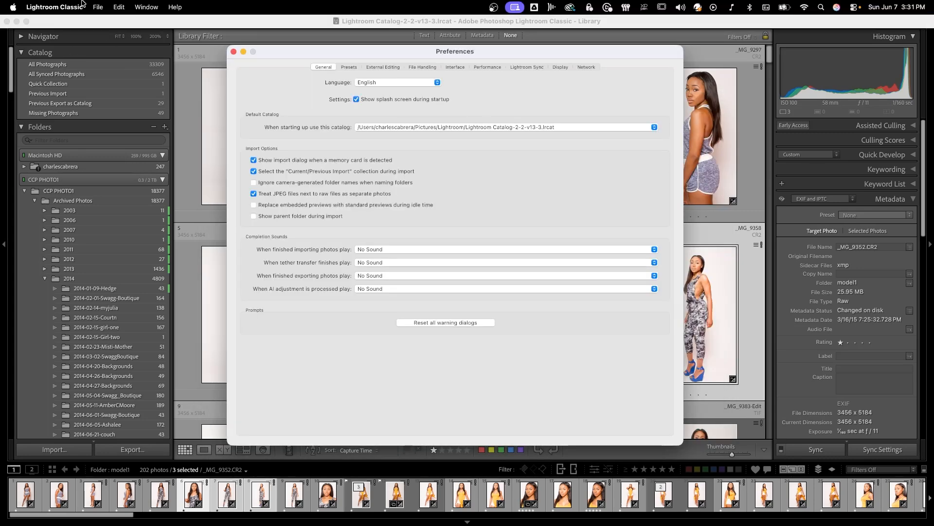
left_click(50, 7)
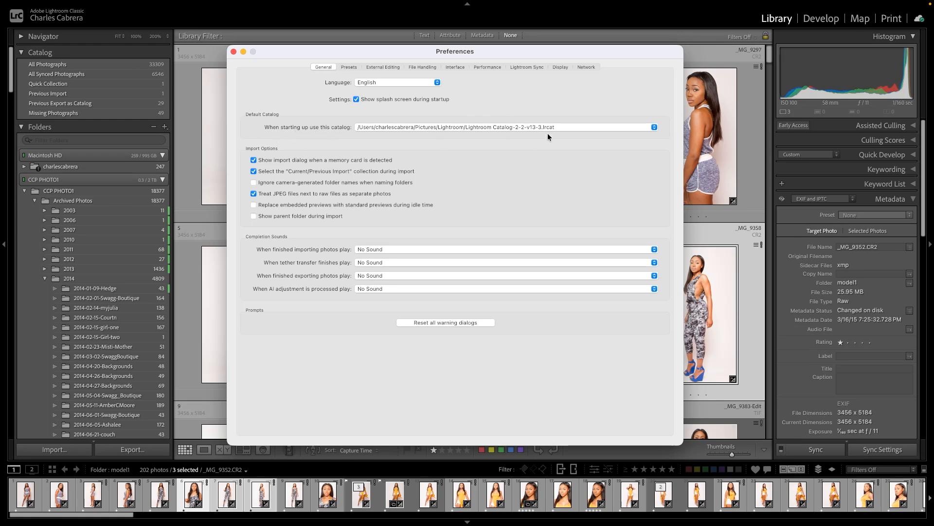
left_click(654, 127)
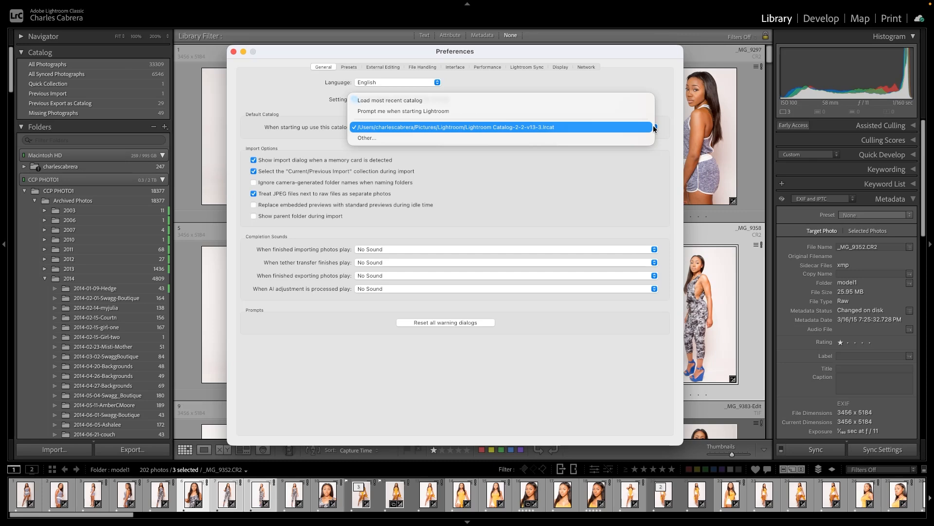
left_click(328, 136)
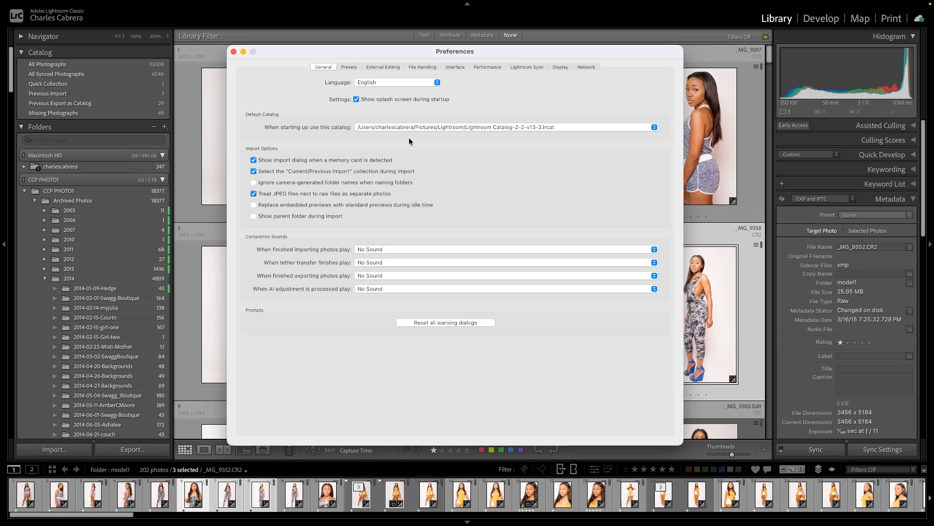
Review the preset preferences and the external editing options for Photoshop version, file format and bit depth
left_click(349, 67)
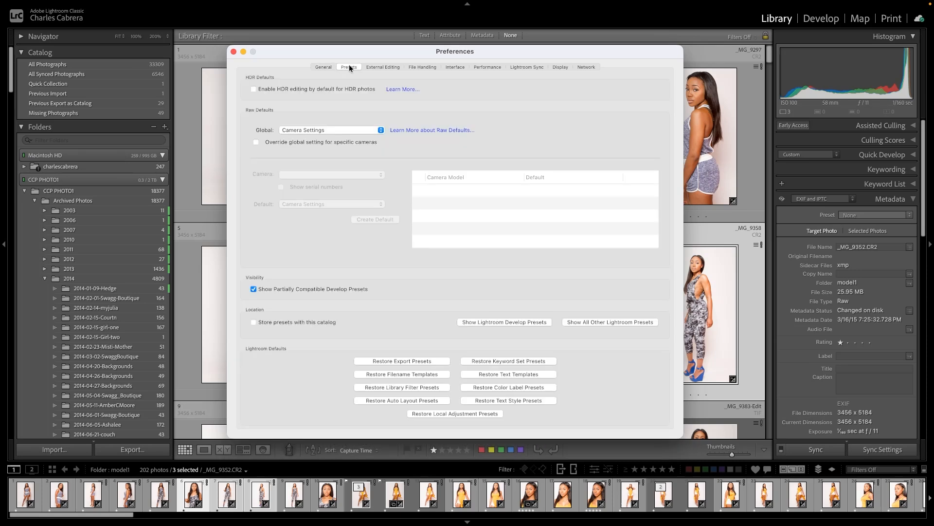
left_click(384, 67)
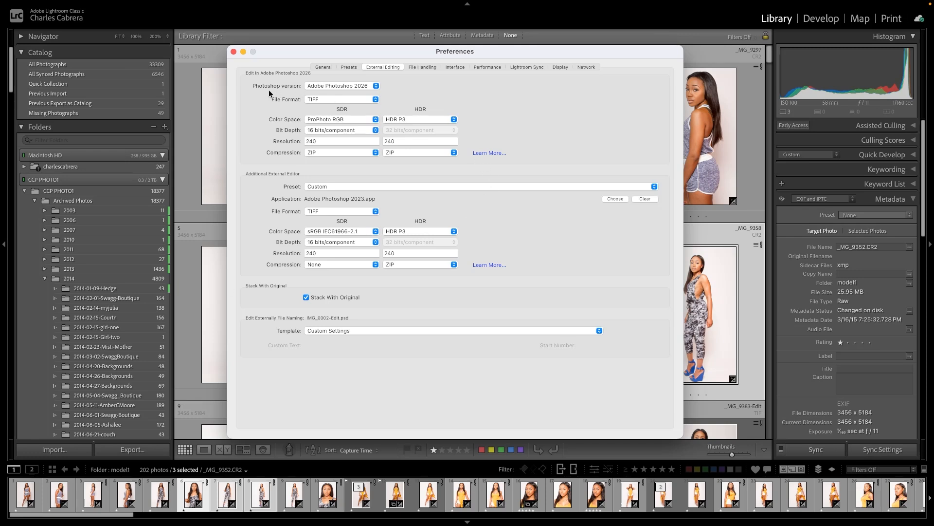
left_click(376, 86)
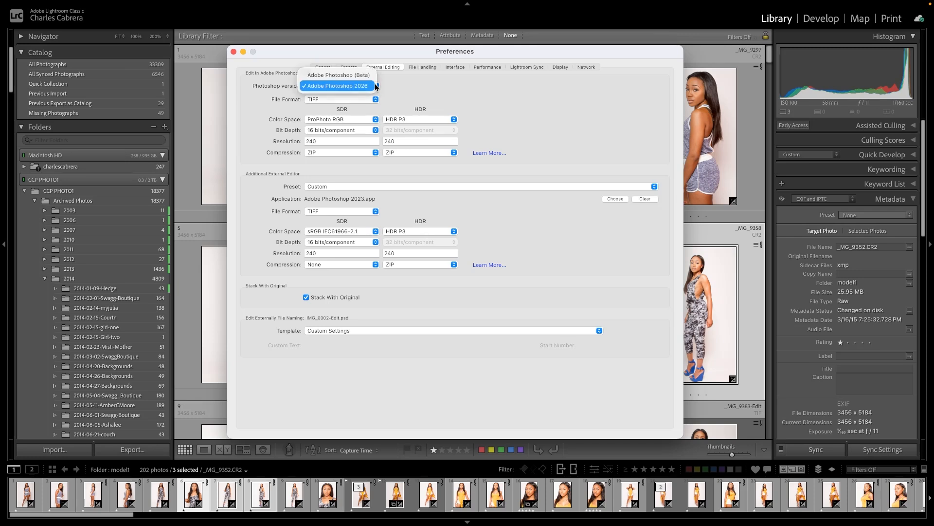
left_click(375, 87)
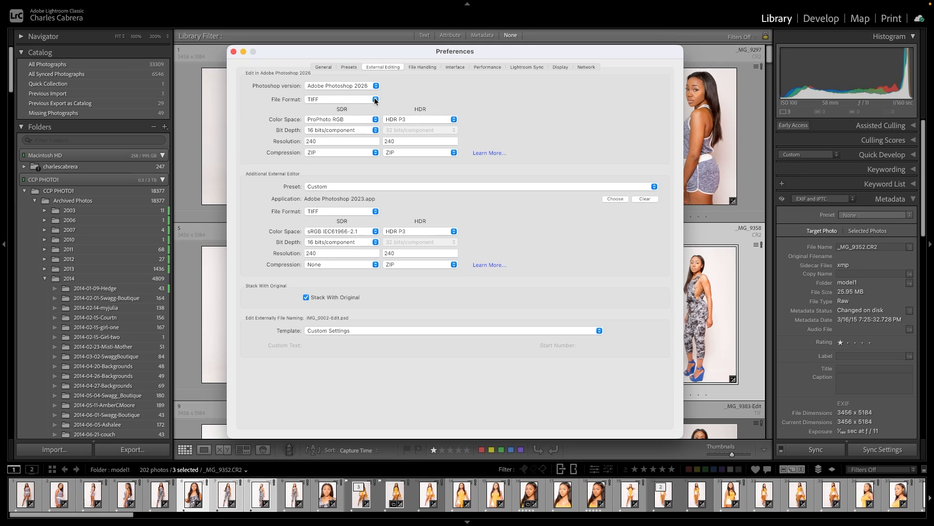
left_click(375, 100)
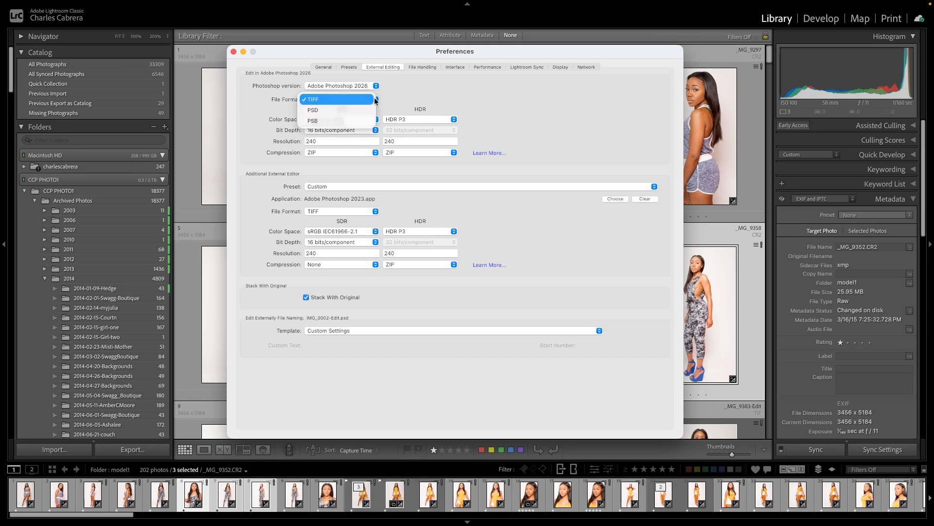
left_click(373, 99)
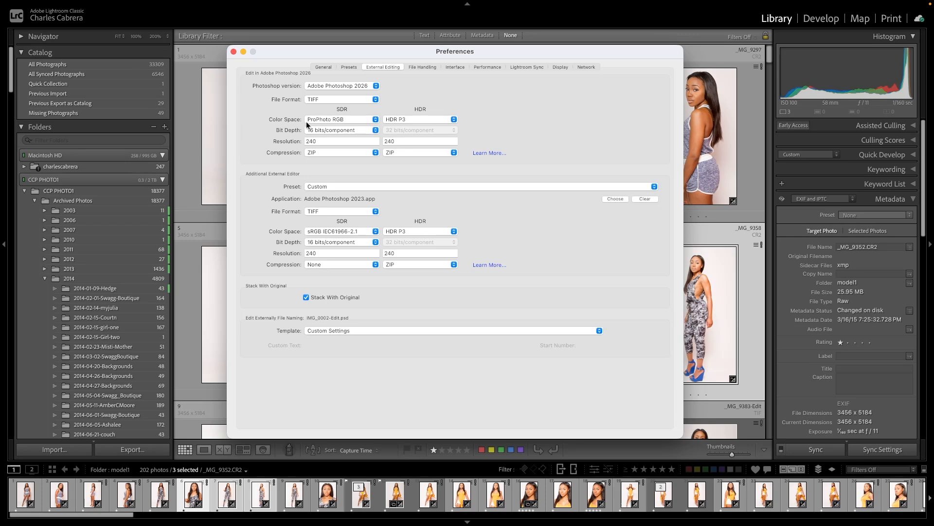
left_click(373, 129)
left_click(372, 130)
Look through the file handling, interface and performance preferences
left_click(422, 67)
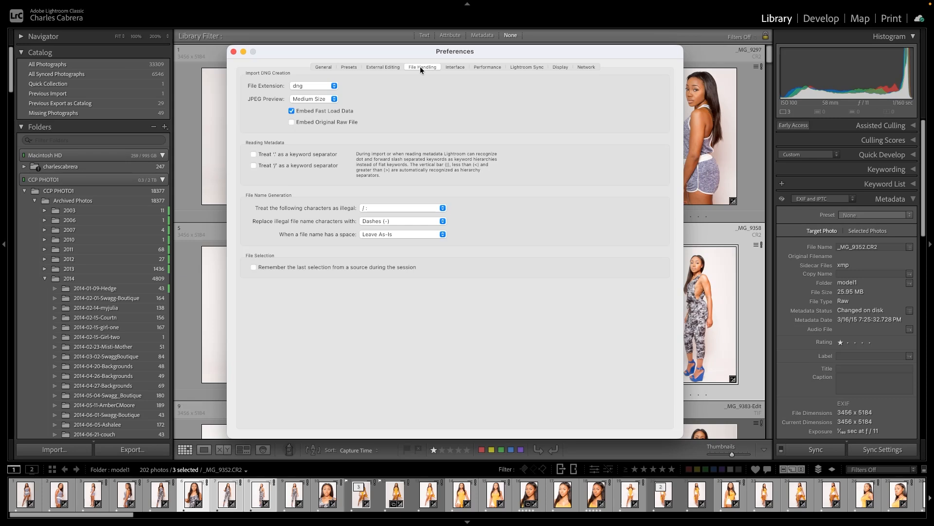
left_click(454, 67)
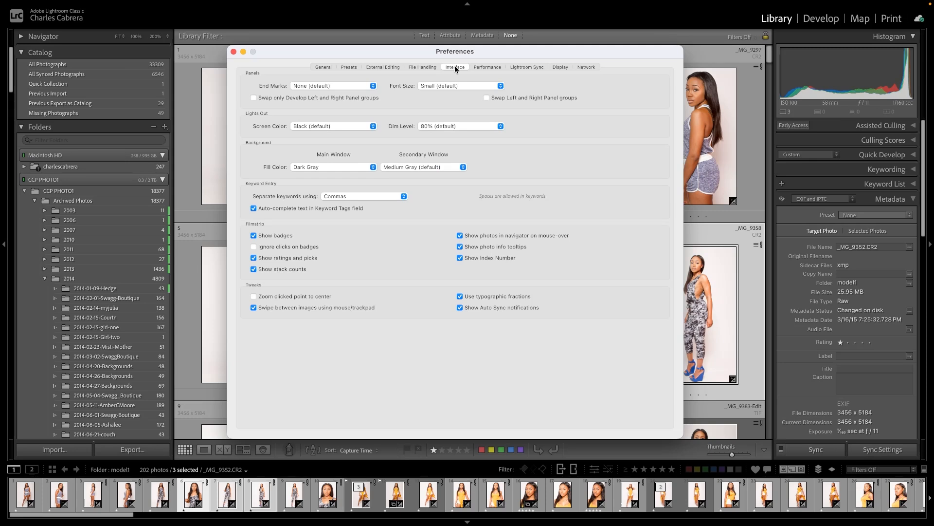
left_click(487, 67)
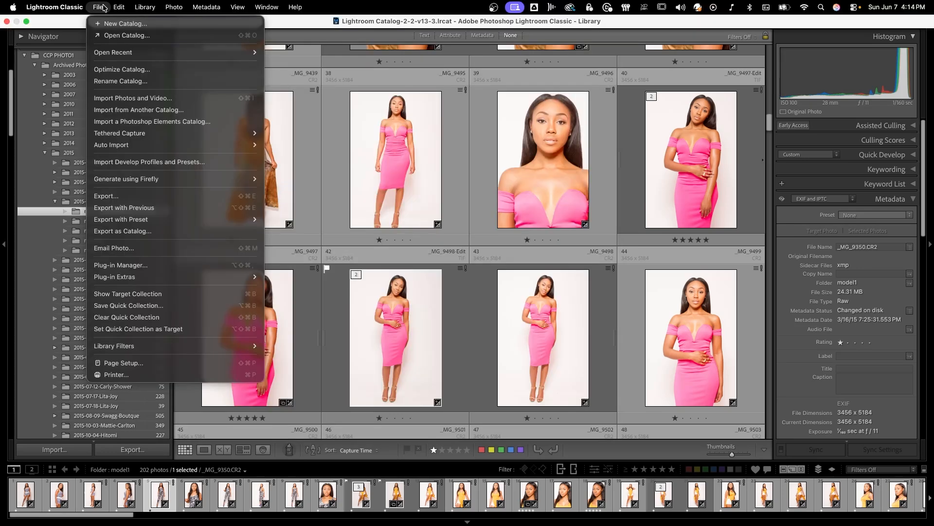
View the catalog optimization prompt without optimizing, and close the performance preferences
left_click(118, 72)
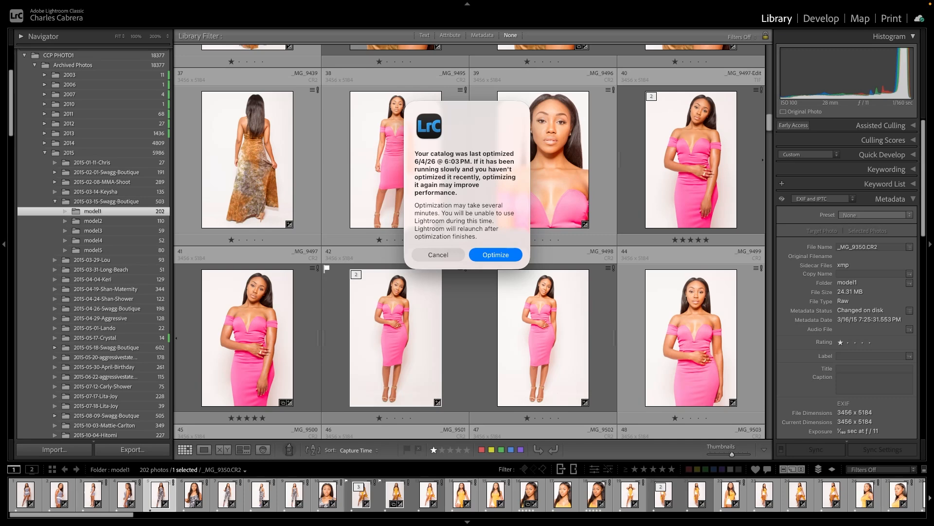
key("Escape")
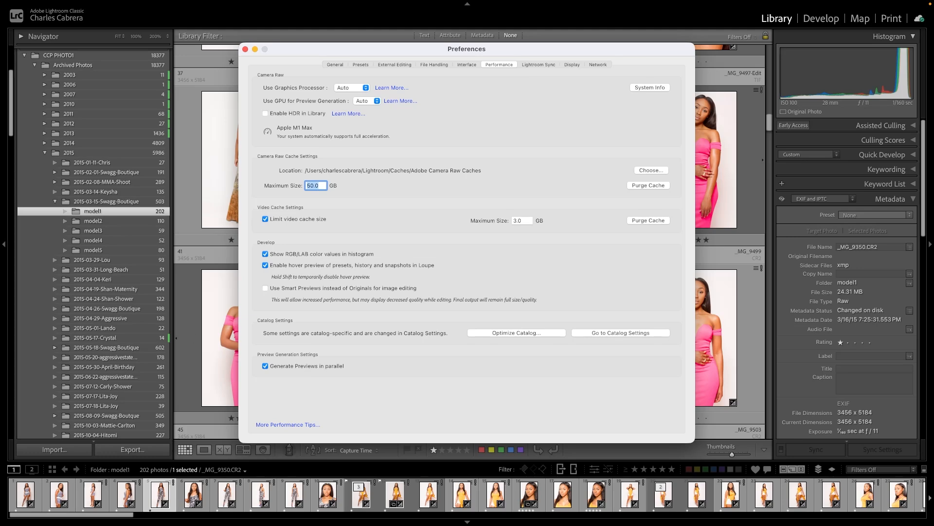
key("Escape")
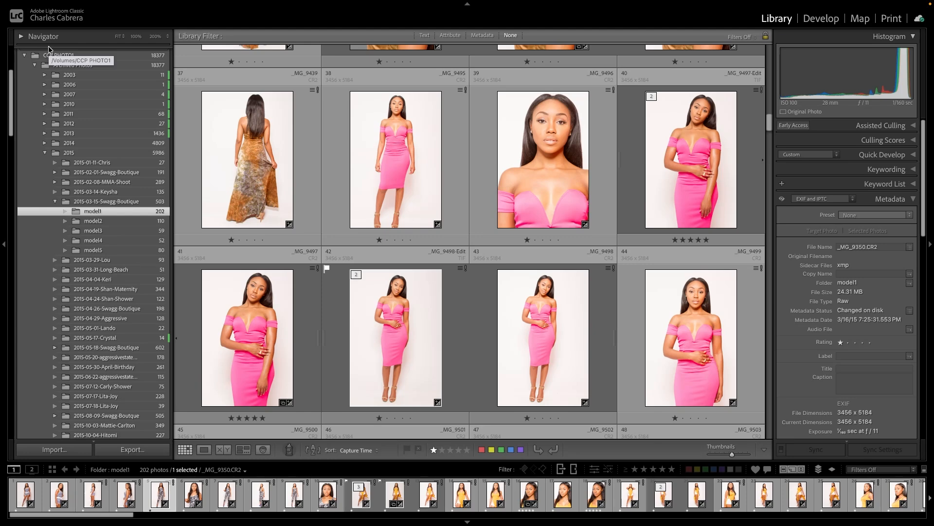
Review the details of the Aperture/iPhoto Importer, Canon Print Studio Pro, Flickr and LR/Enfuse plug-ins in the Plug-in Manager
left_click(97, 7)
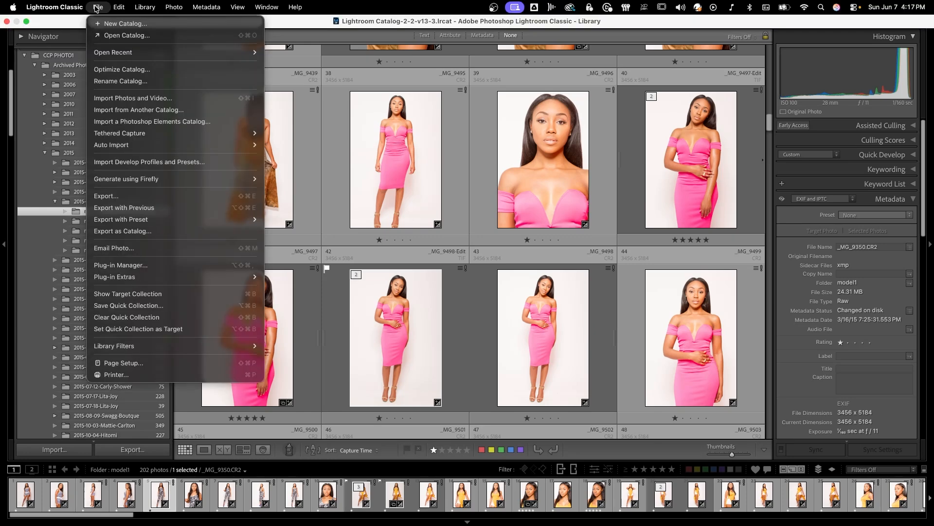
left_click(120, 267)
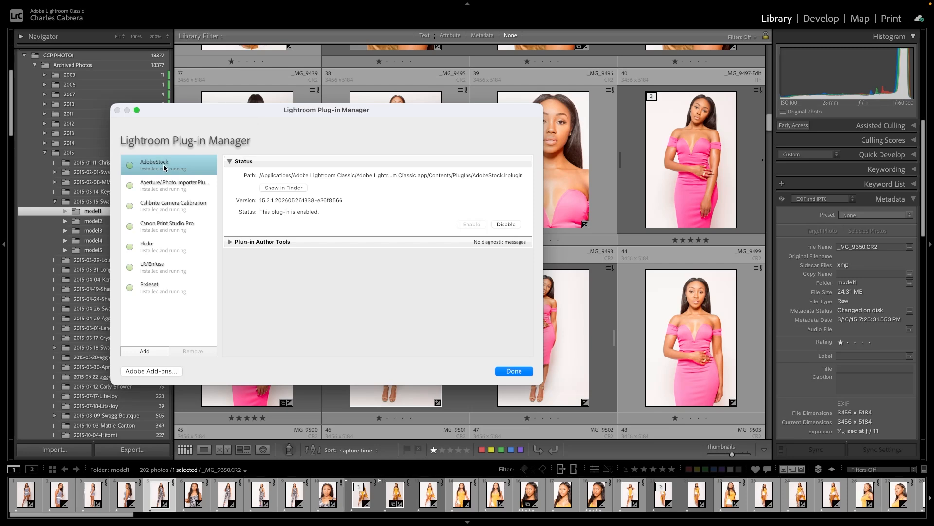
left_click(155, 189)
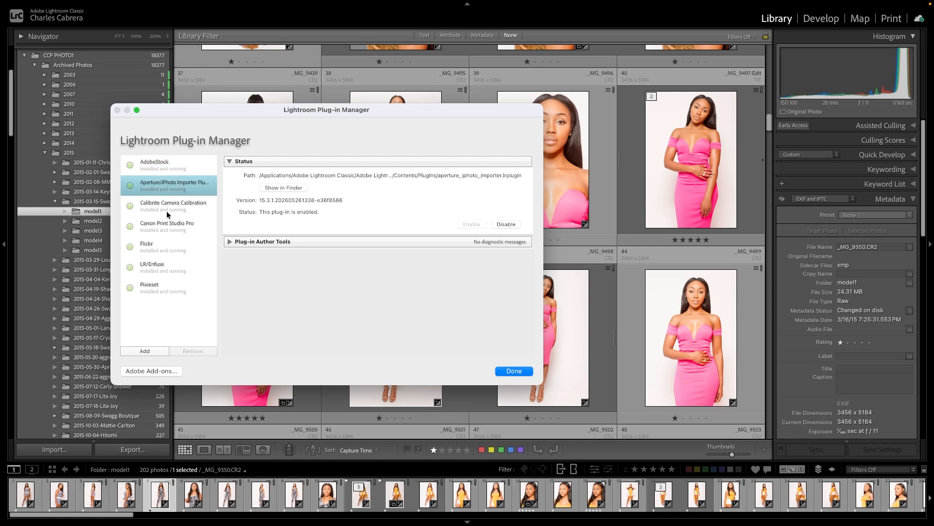
left_click(161, 225)
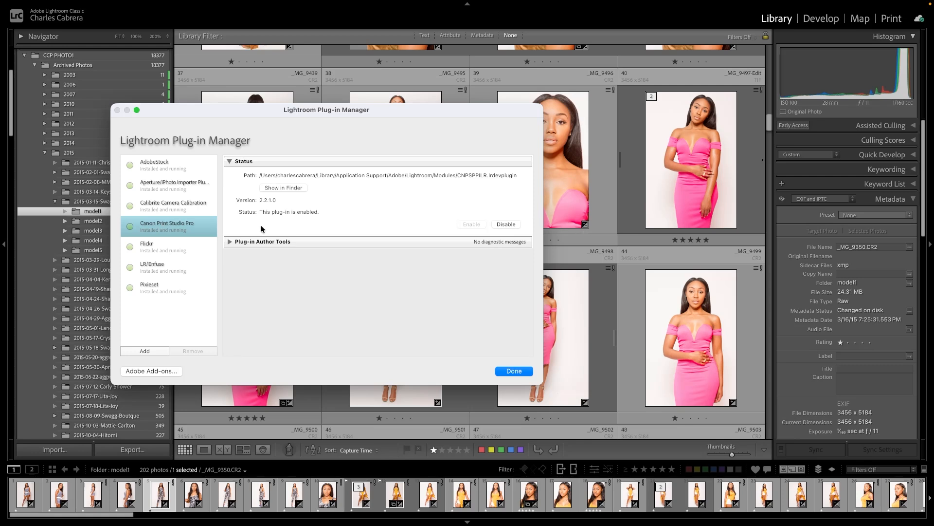
left_click(173, 247)
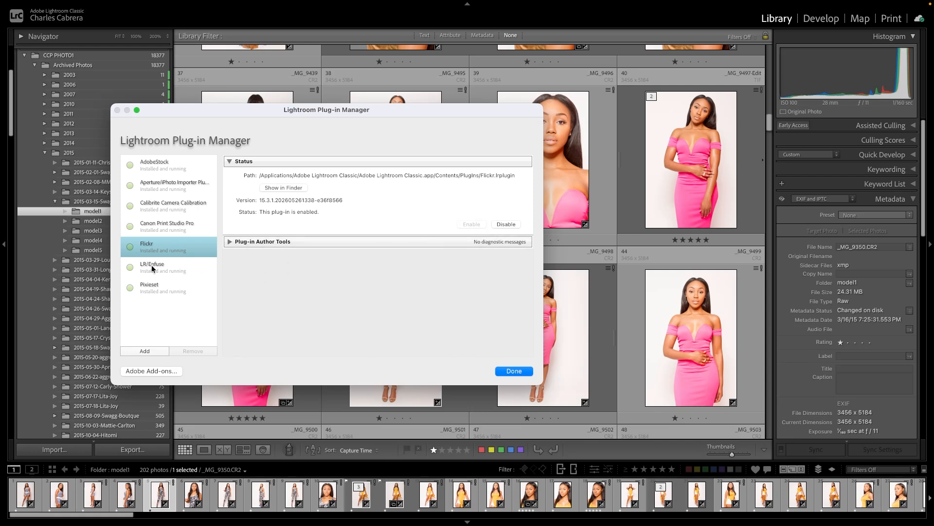
left_click(163, 268)
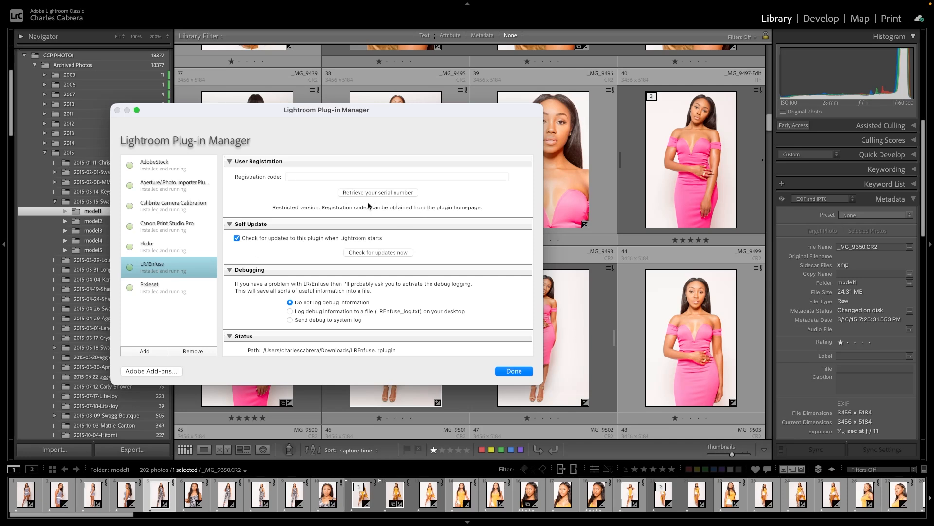
scroll(367, 201, "down", 5)
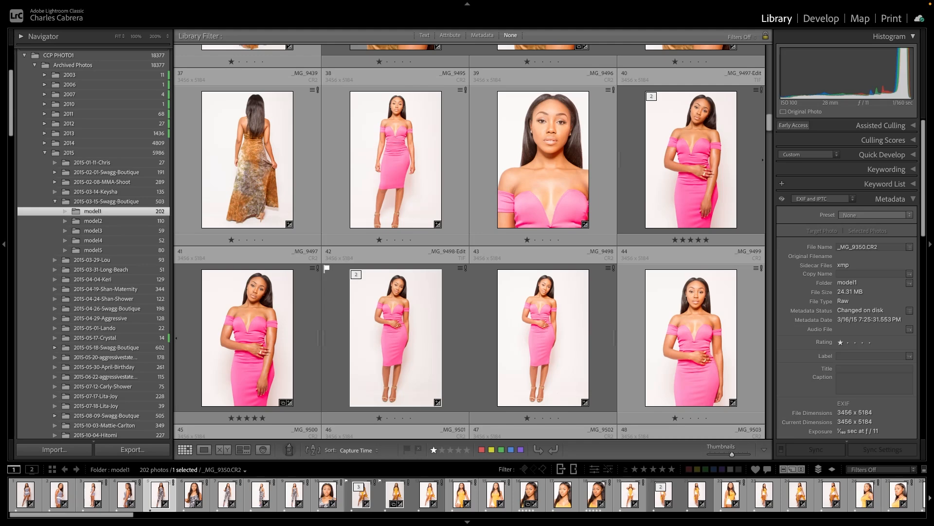
scroll(470, 242, "down", 3)
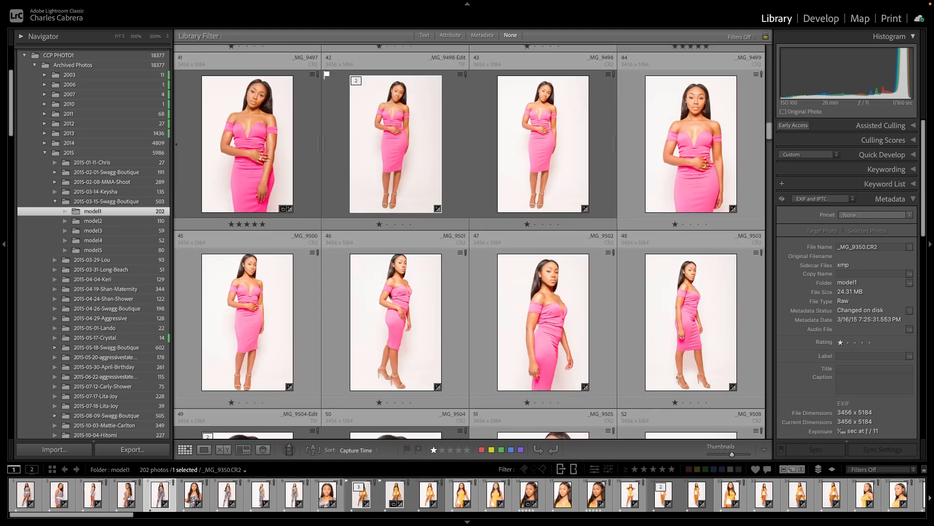